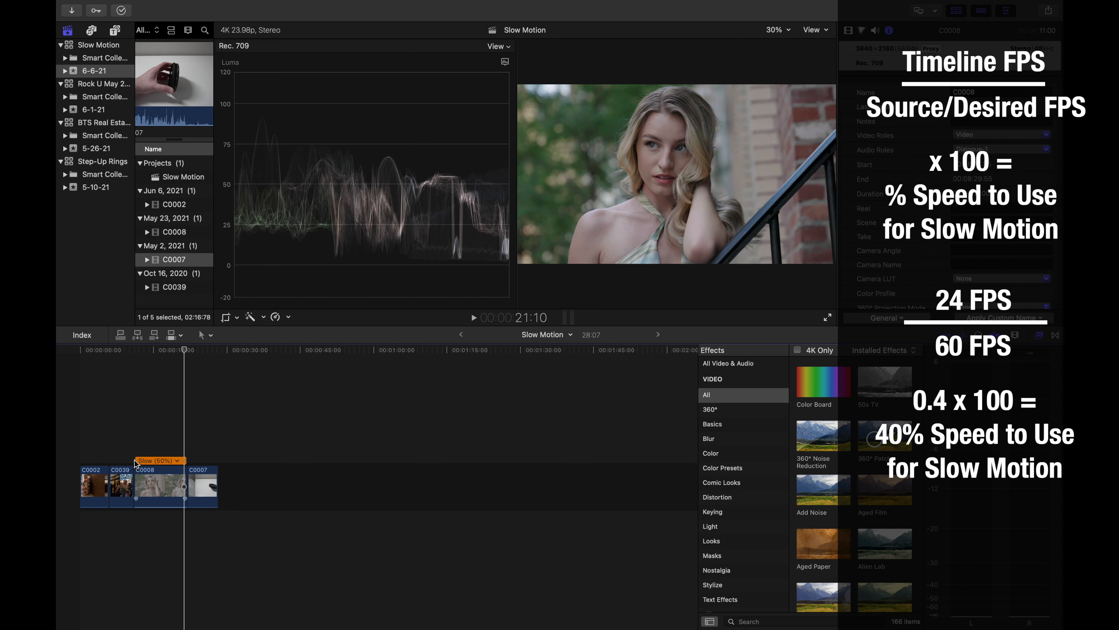
# Reset clip C0008 to normal speed and apply a custom speed rate of 40% to it
pyautogui.hotkey('shift', 'n')
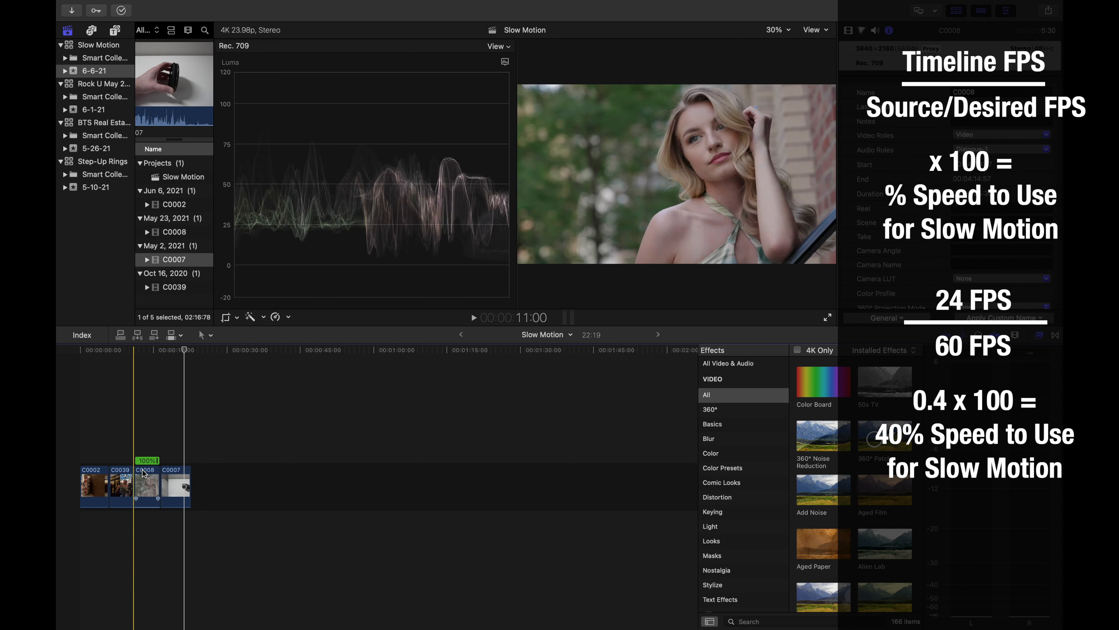
pyautogui.click(144, 474)
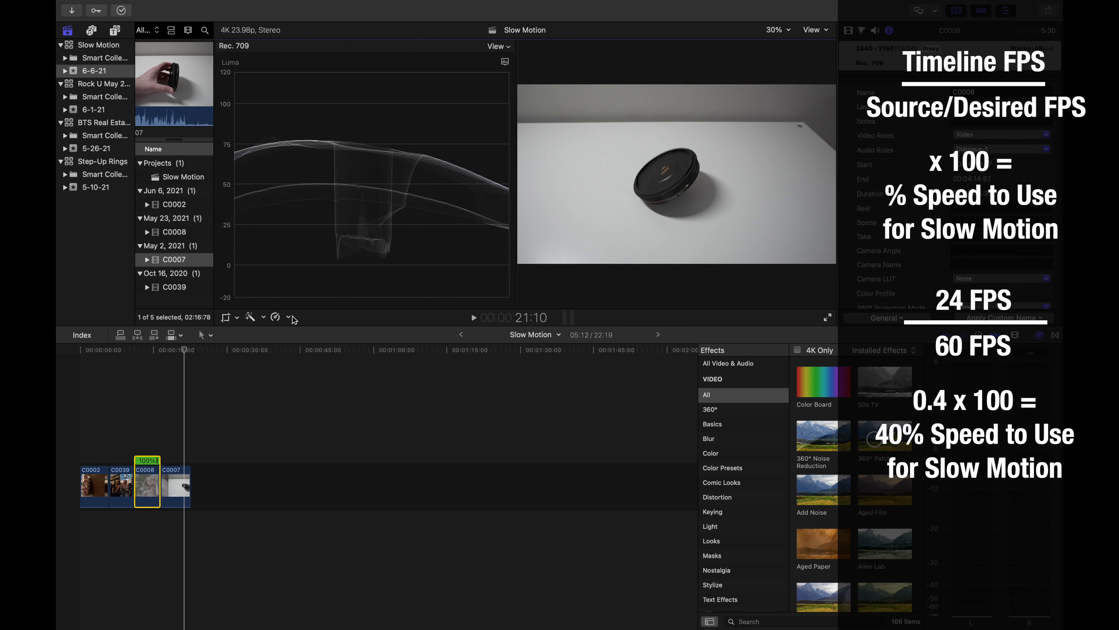
pyautogui.click(291, 316)
pyautogui.click(294, 389)
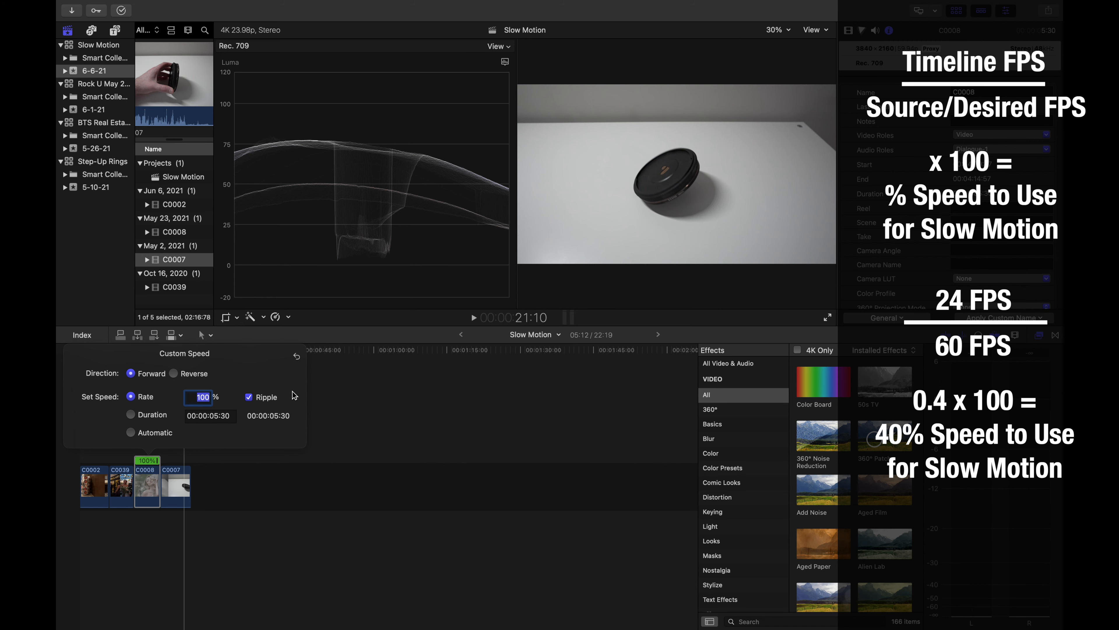
pyautogui.write('40')
pyautogui.press('Return')
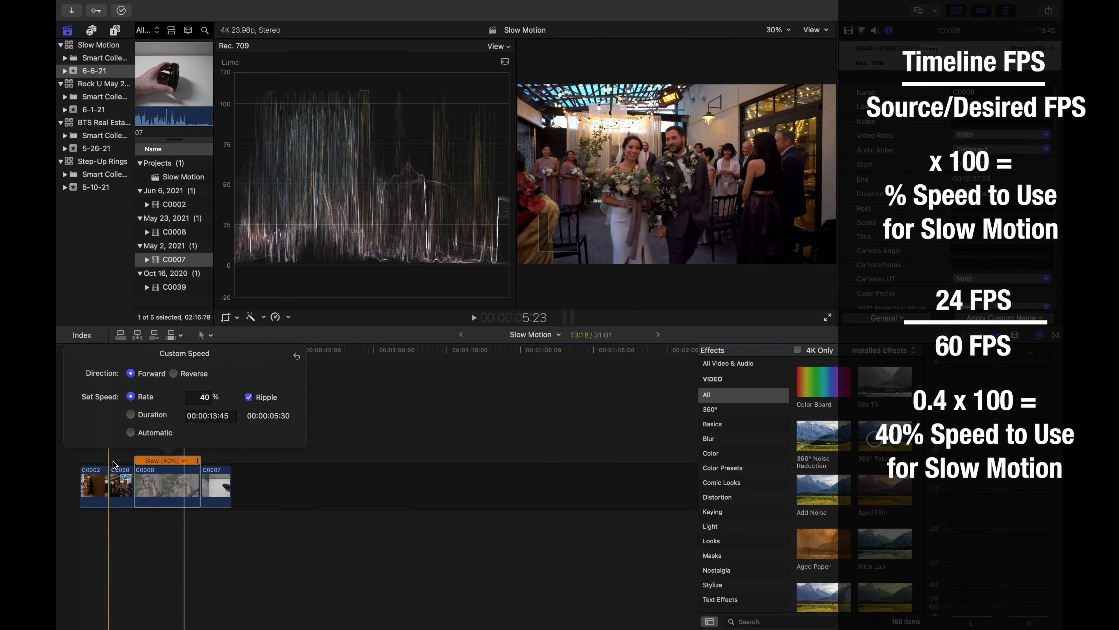
# Close the custom speed settings and play back the slowed clip C0008 from its start
pyautogui.click(113, 461)
pyautogui.click(133, 460)
pyautogui.press('space')
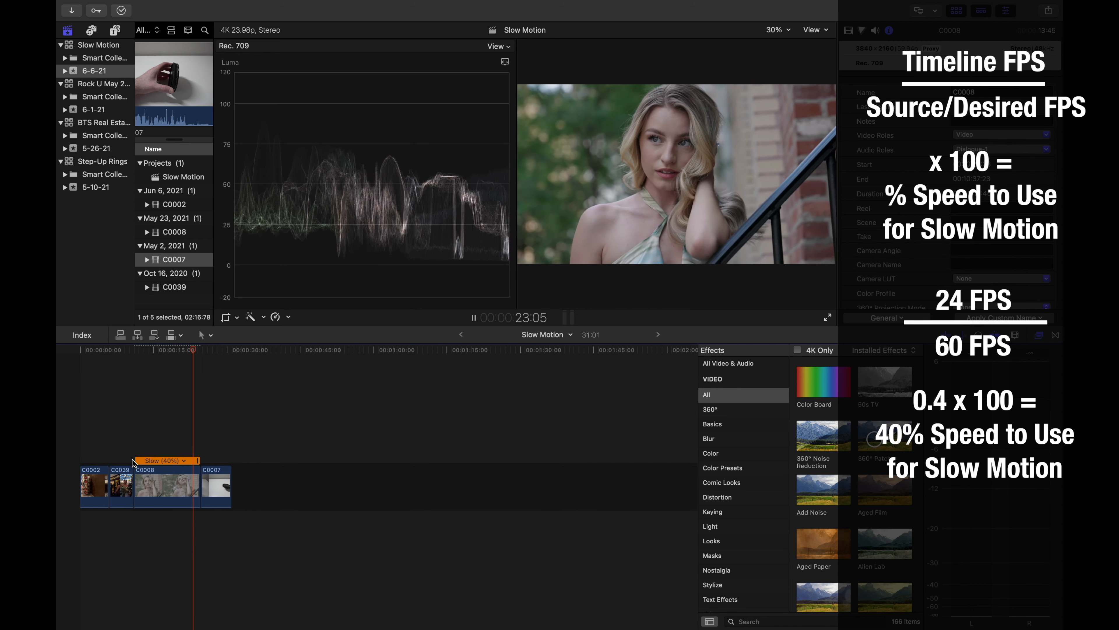
# Show the retime editor for clip C0007 and set its custom speed rate to 20%
pyautogui.click(208, 478)
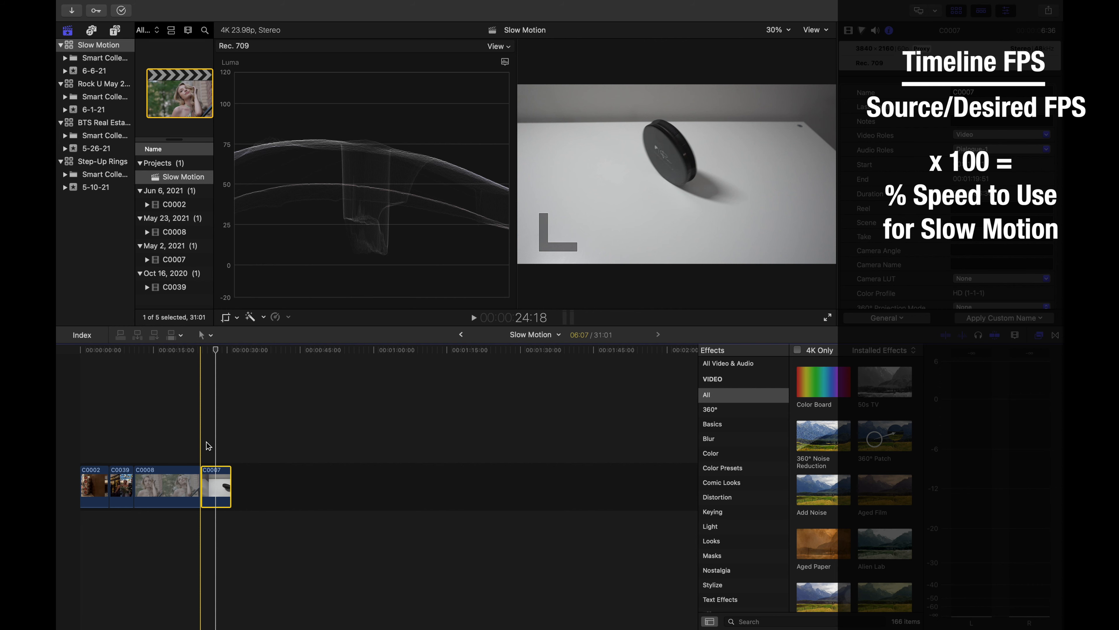
pyautogui.press('super+r')
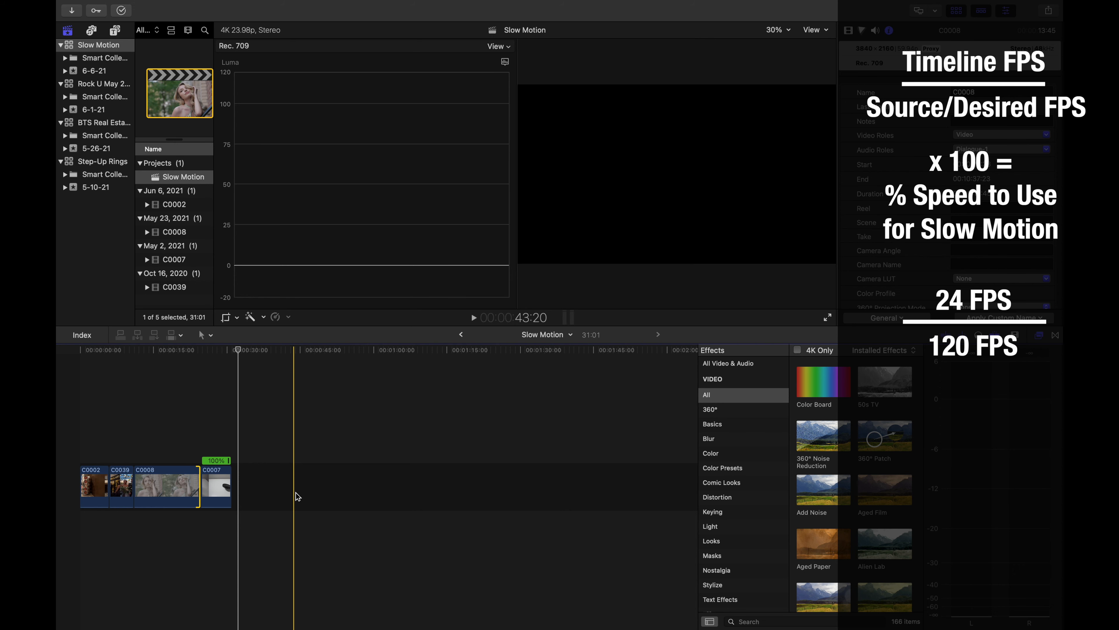
pyautogui.click(221, 485)
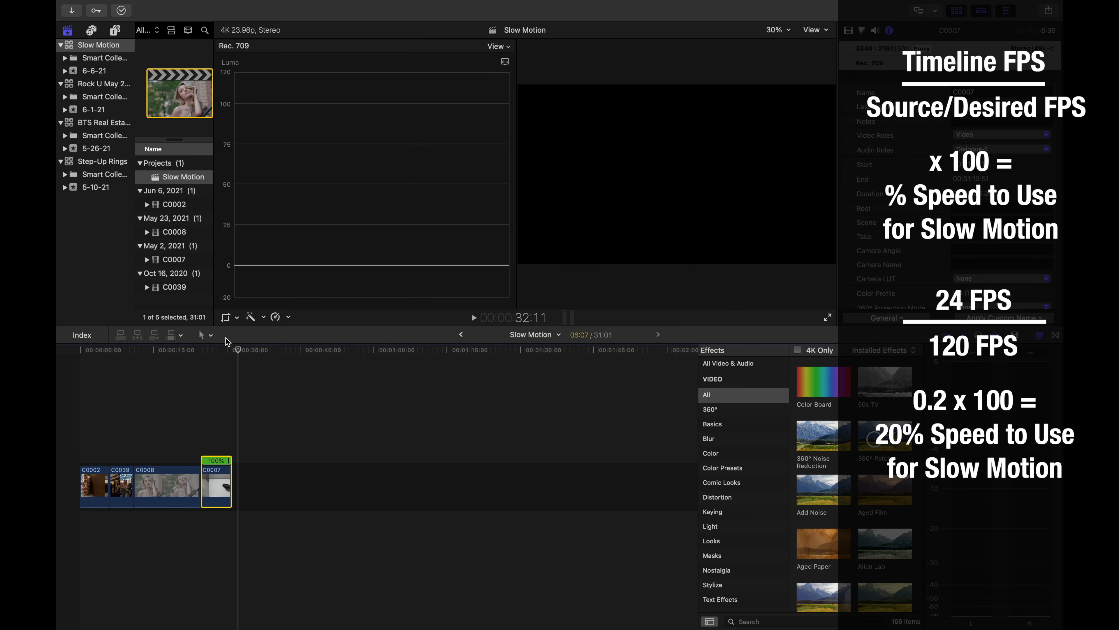
pyautogui.click(289, 317)
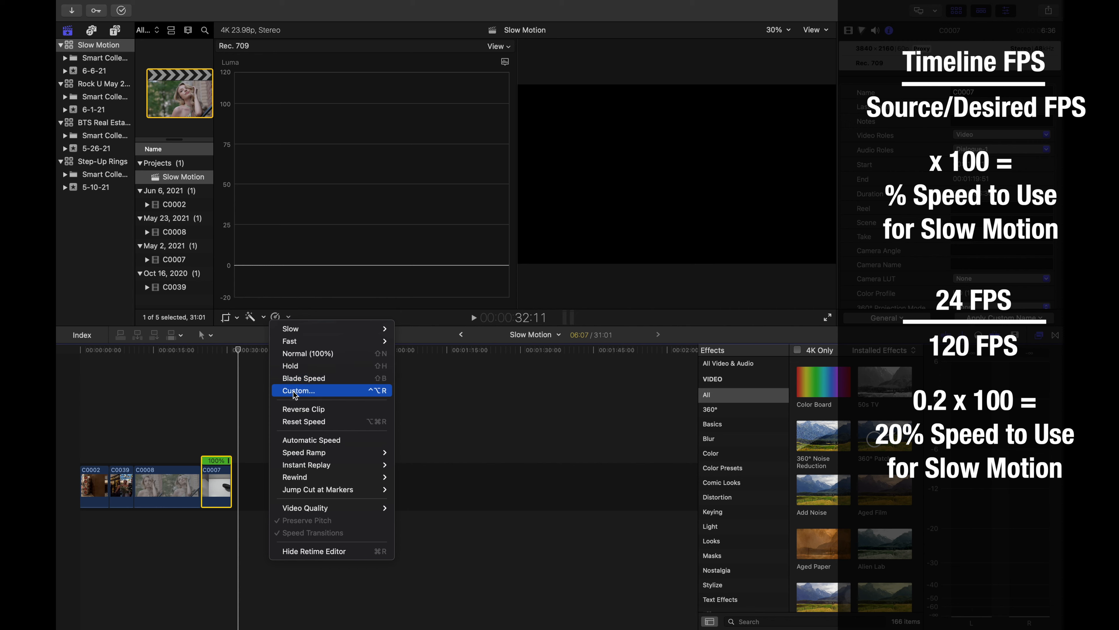
pyautogui.click(302, 387)
pyautogui.write('20')
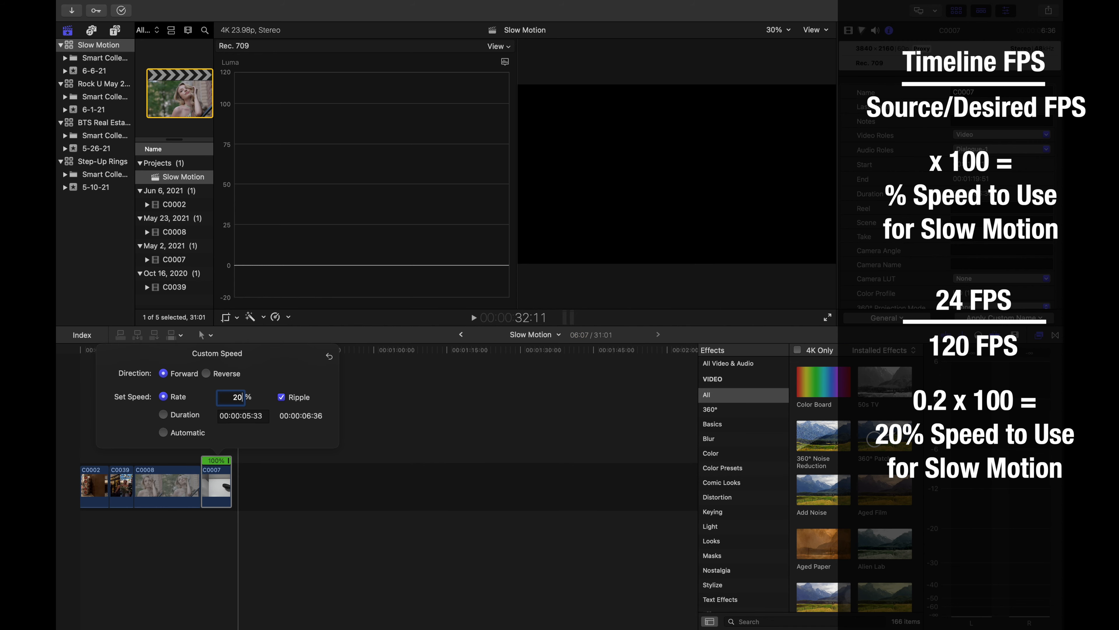
pyautogui.press('Return')
# Play back the slowed clip C0007, and play clip C0008 from its start for comparison
pyautogui.press('space')
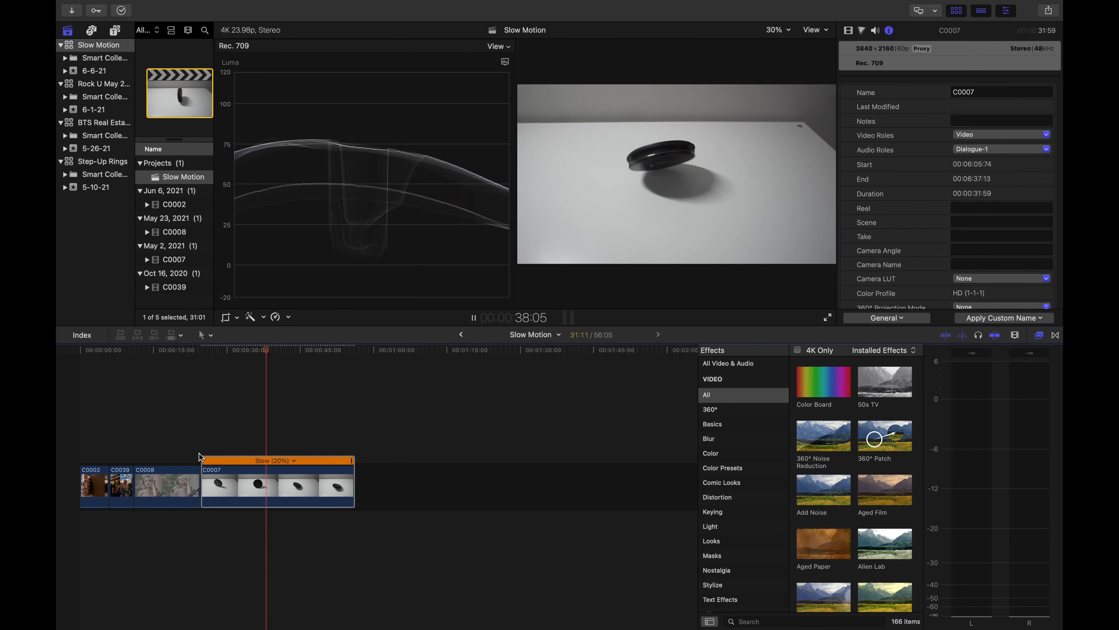
pyautogui.press('space')
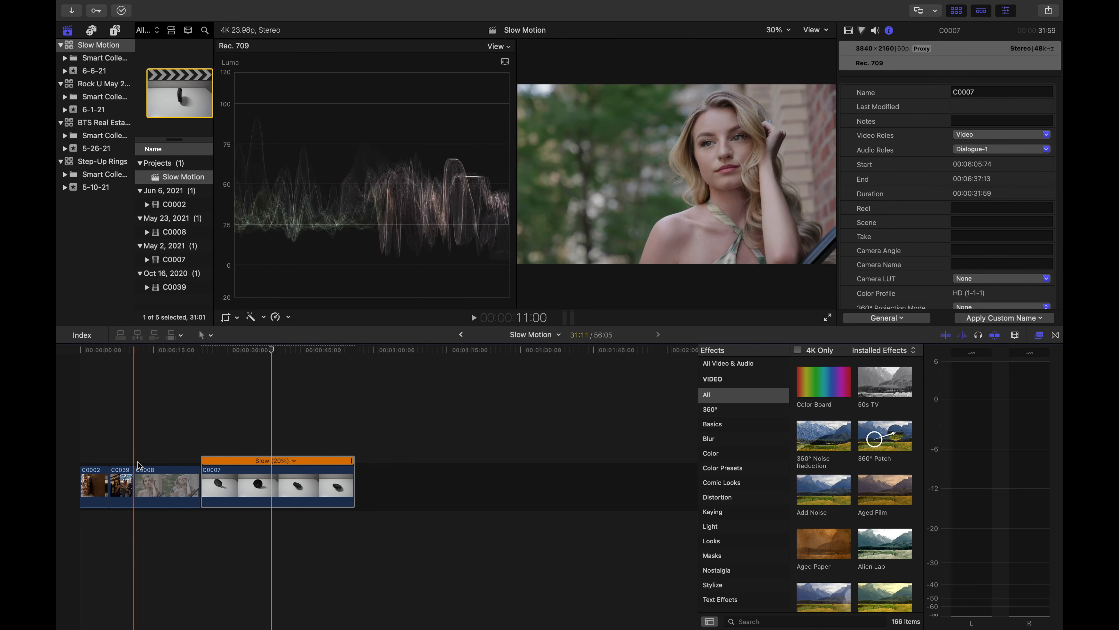
pyautogui.press('space')
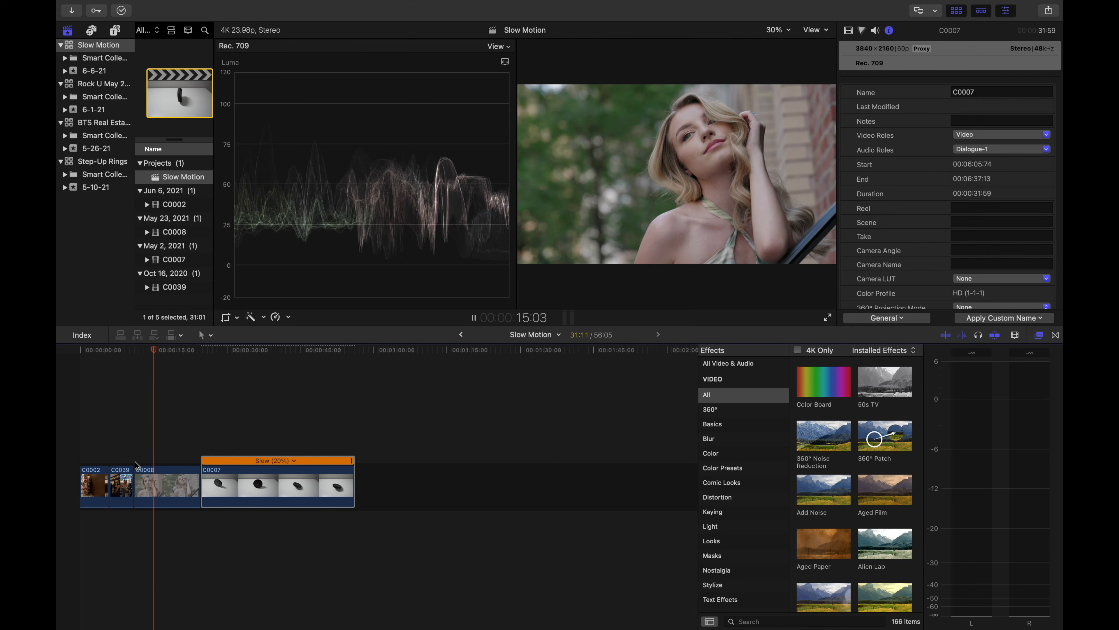
pyautogui.press('space')
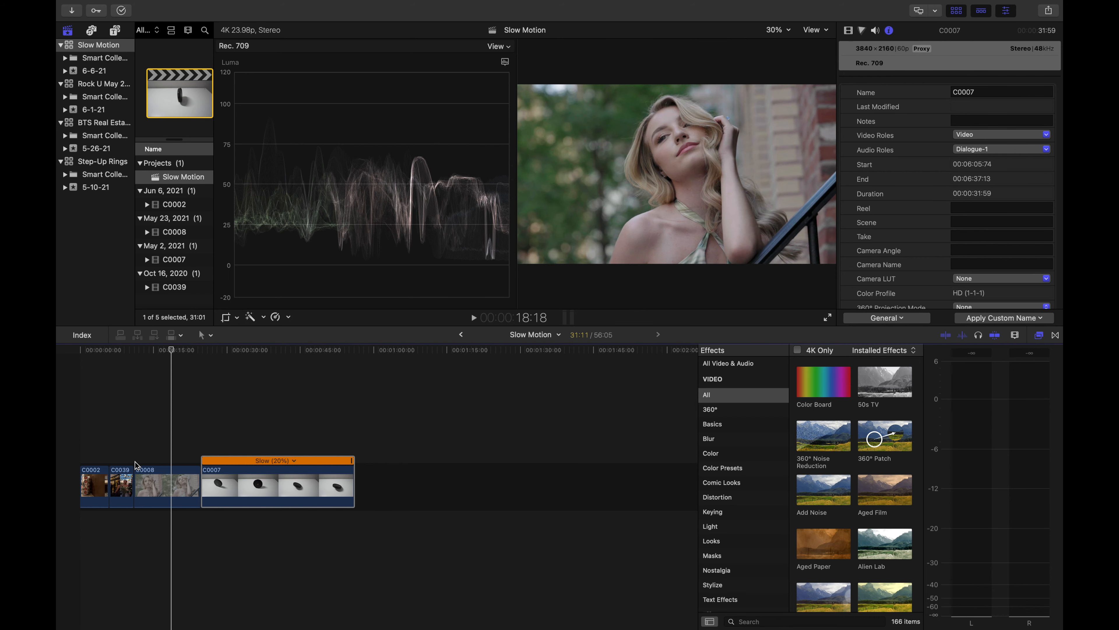
# Select clip C0002 at the start of the timeline and preview its motion before slowing it
pyautogui.click(86, 471)
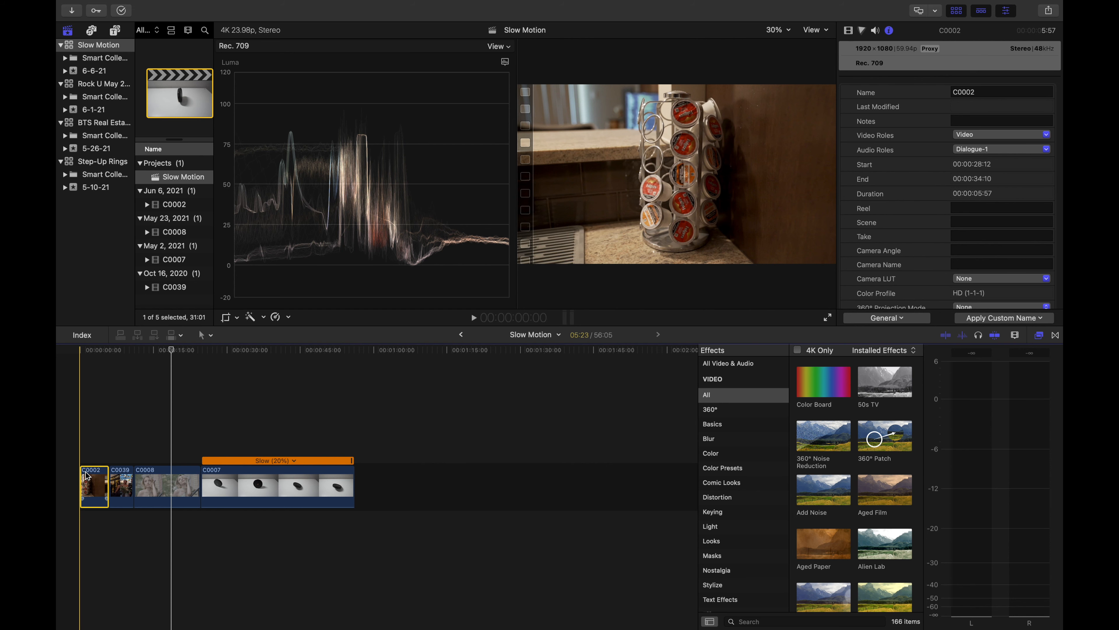
pyautogui.press('space')
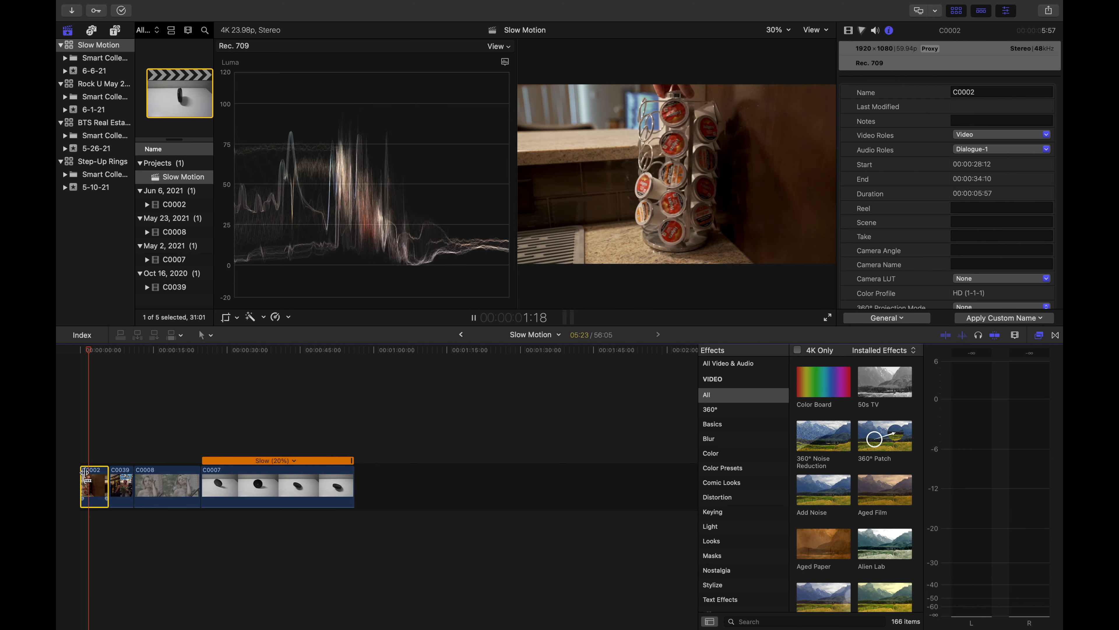
pyautogui.press('space')
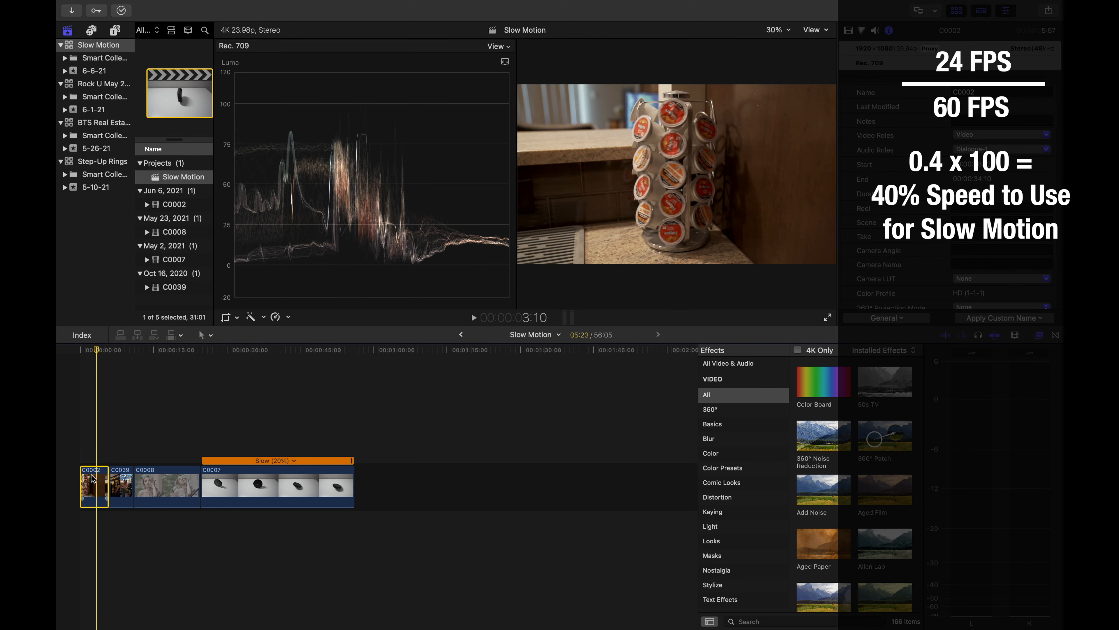
# Set the custom speed rate of clip C0002 to 40% and play back the slowed clip
pyautogui.click(288, 316)
pyautogui.click(305, 391)
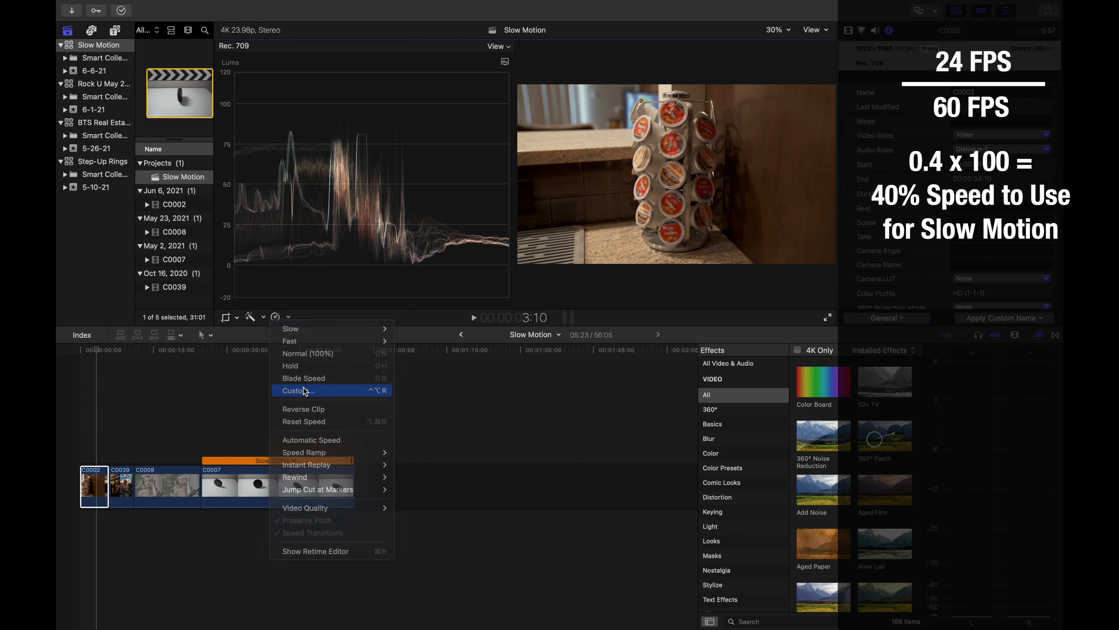
pyautogui.write('0')
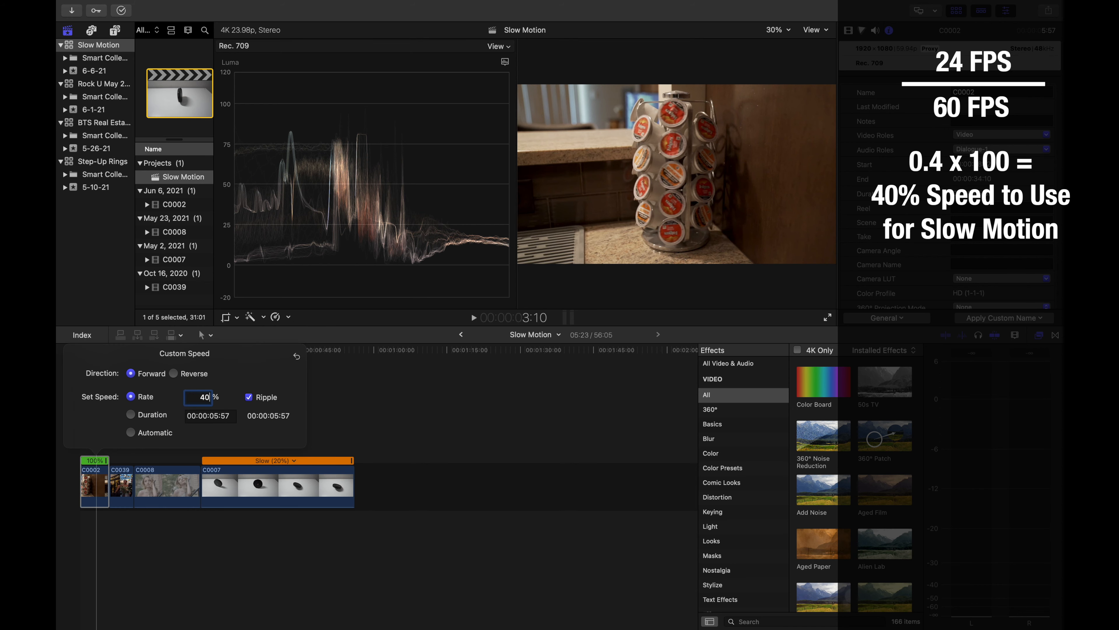
pyautogui.press('Return')
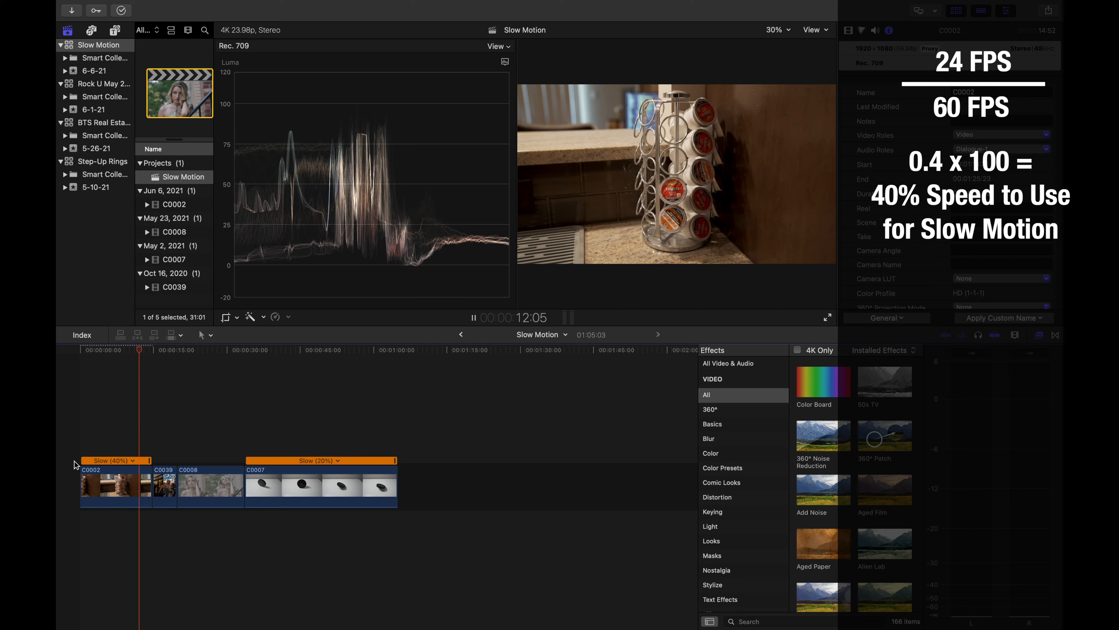
pyautogui.press('space')
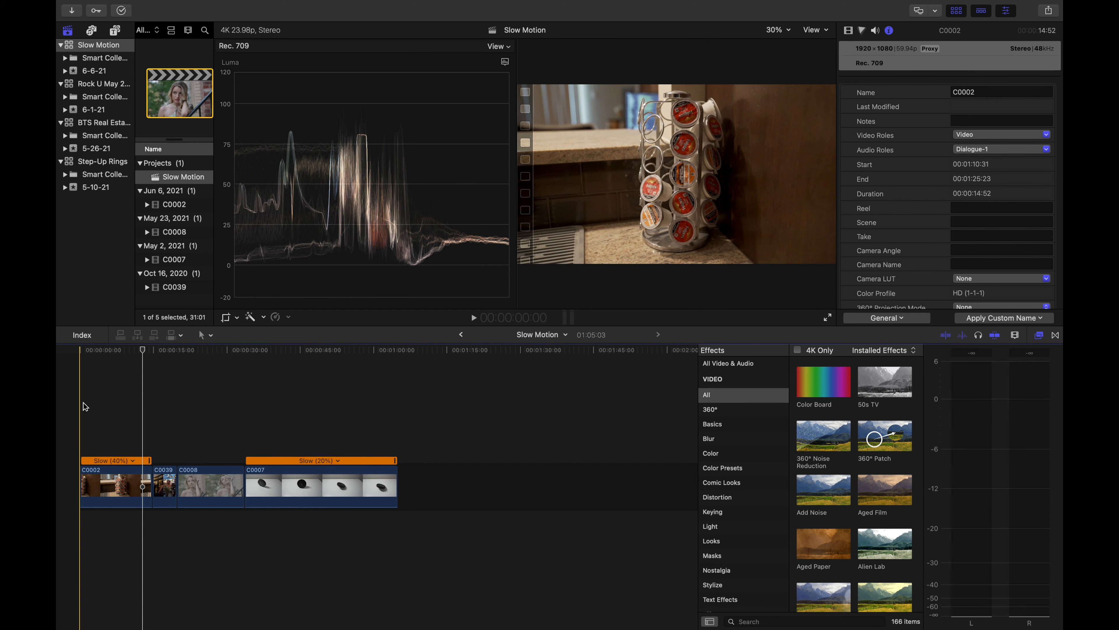
# Set the custom speed rate of clip C0039 to 40%
pyautogui.click(169, 485)
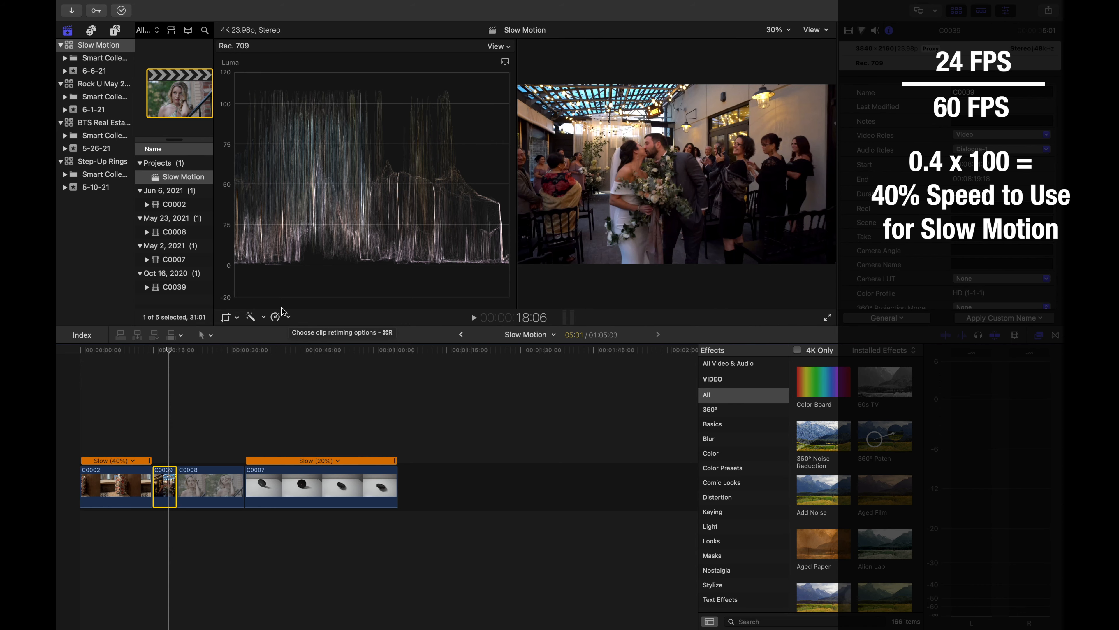
pyautogui.press('alt+super+r')
pyautogui.write('40')
pyautogui.press('Return')
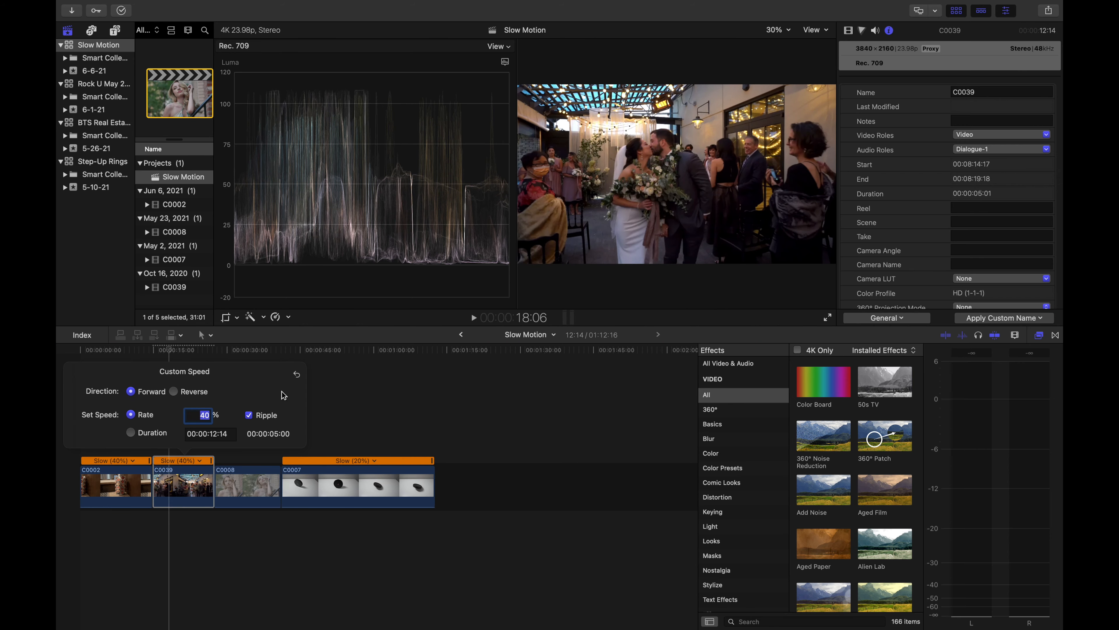
# Play back the slowed clip C0039 from its start to judge how smooth the motion is
pyautogui.click(156, 470)
pyautogui.press('space')
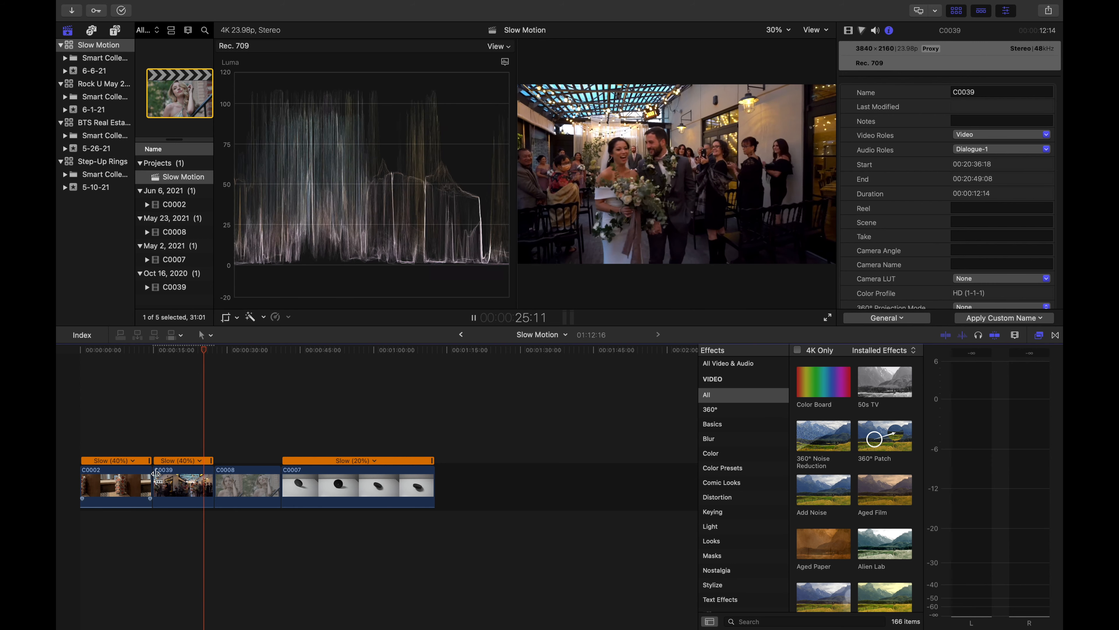
pyautogui.press('space')
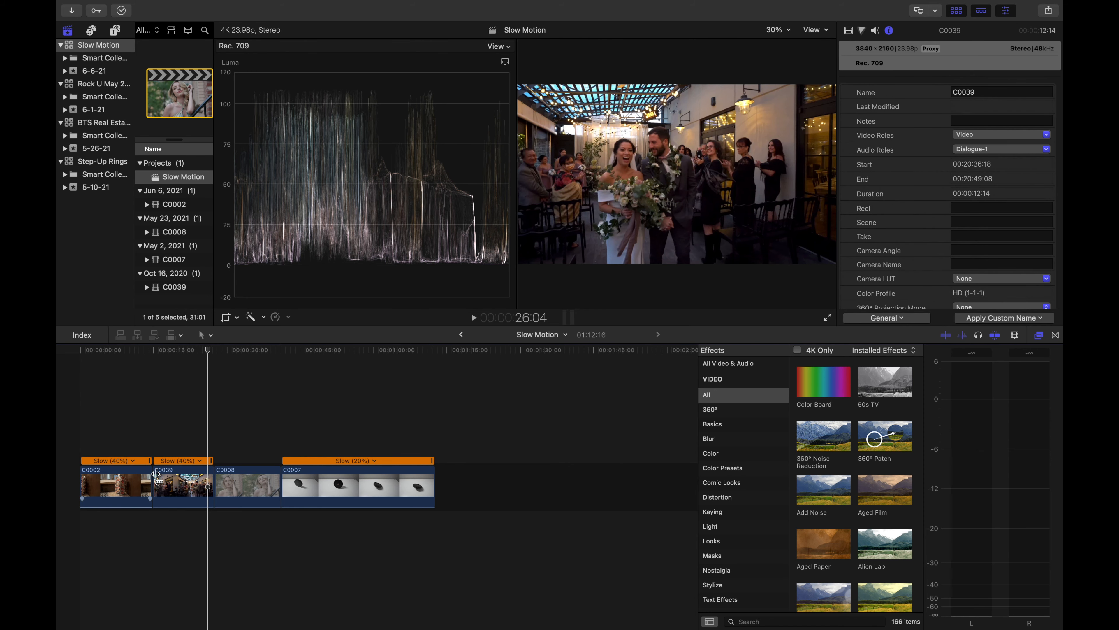
# Set the retiming video quality of clip C0039 to Optical Flow and check the progress of the background tasks
pyautogui.click(180, 481)
pyautogui.click(290, 318)
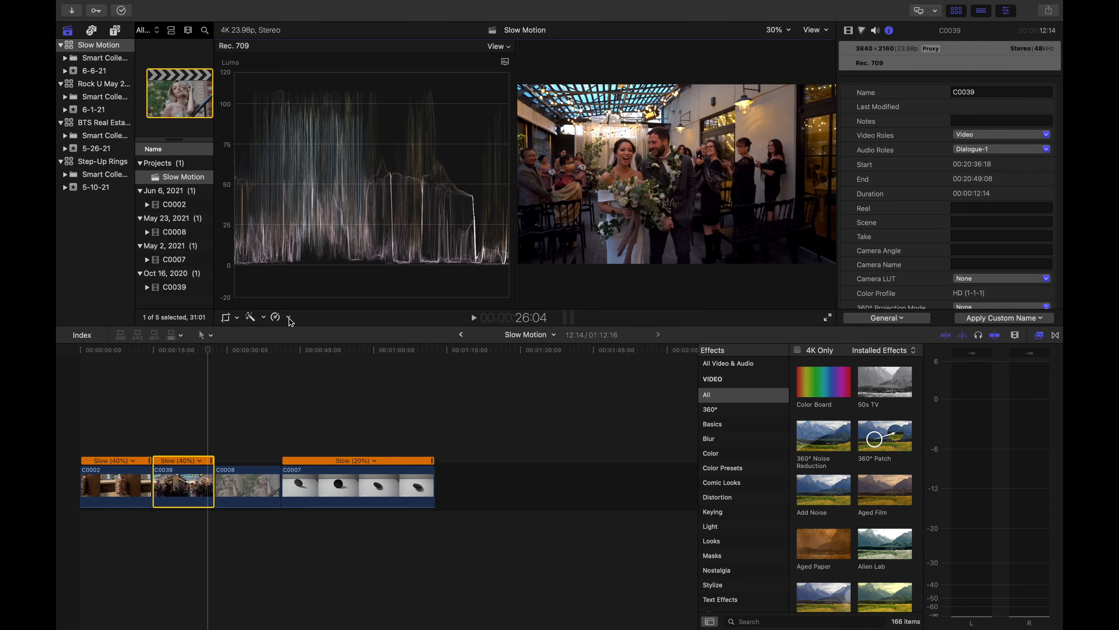
pyautogui.click(290, 319)
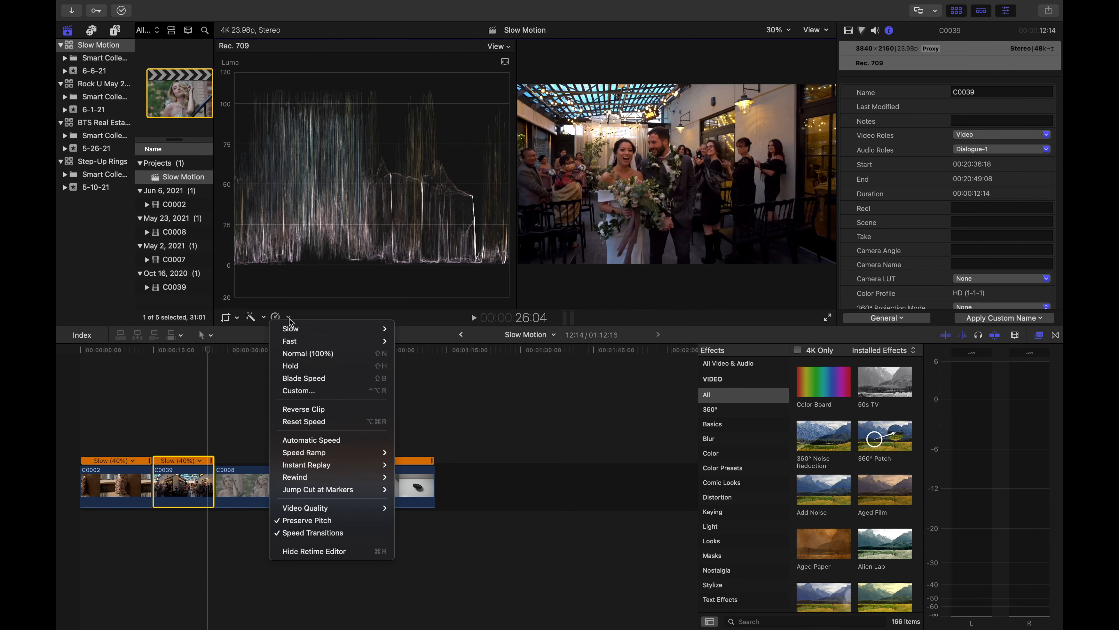
pyautogui.moveTo(322, 509)
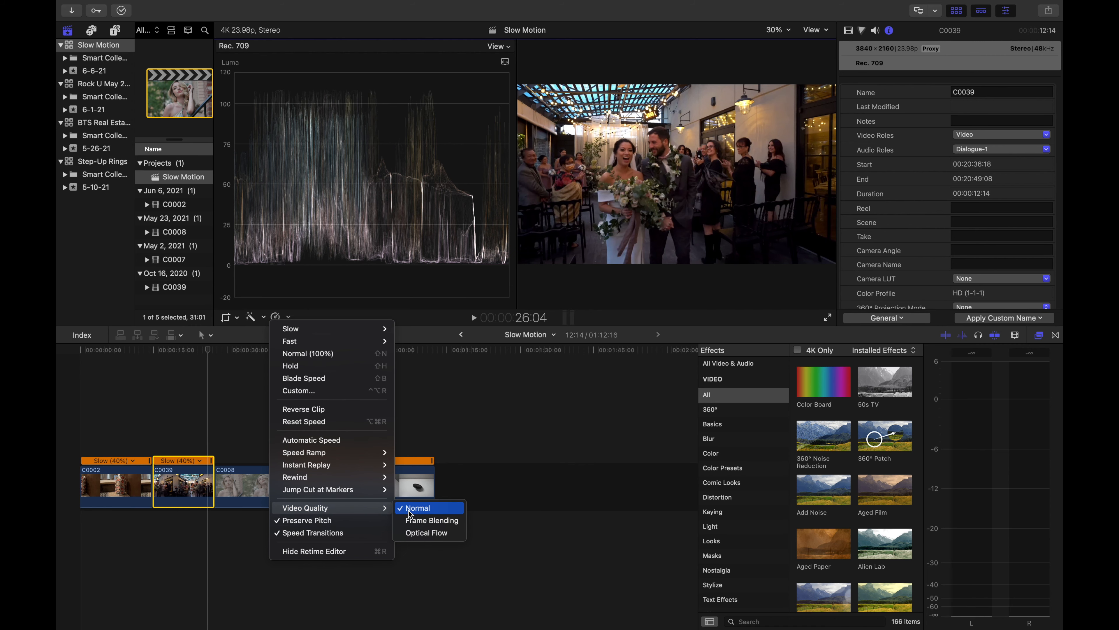
pyautogui.click(419, 533)
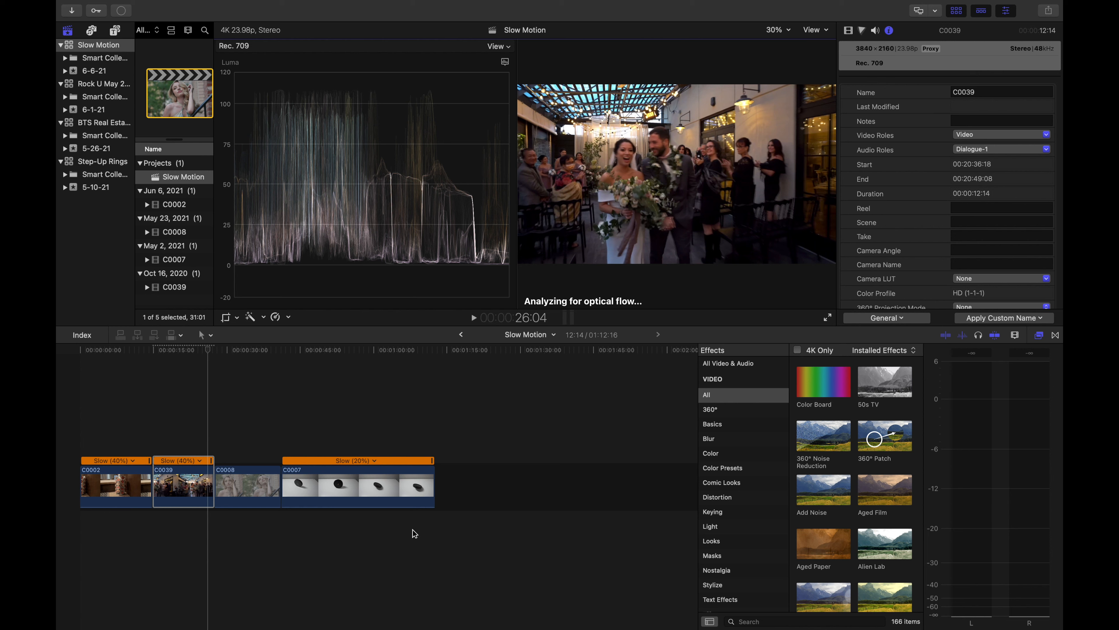
pyautogui.click(127, 12)
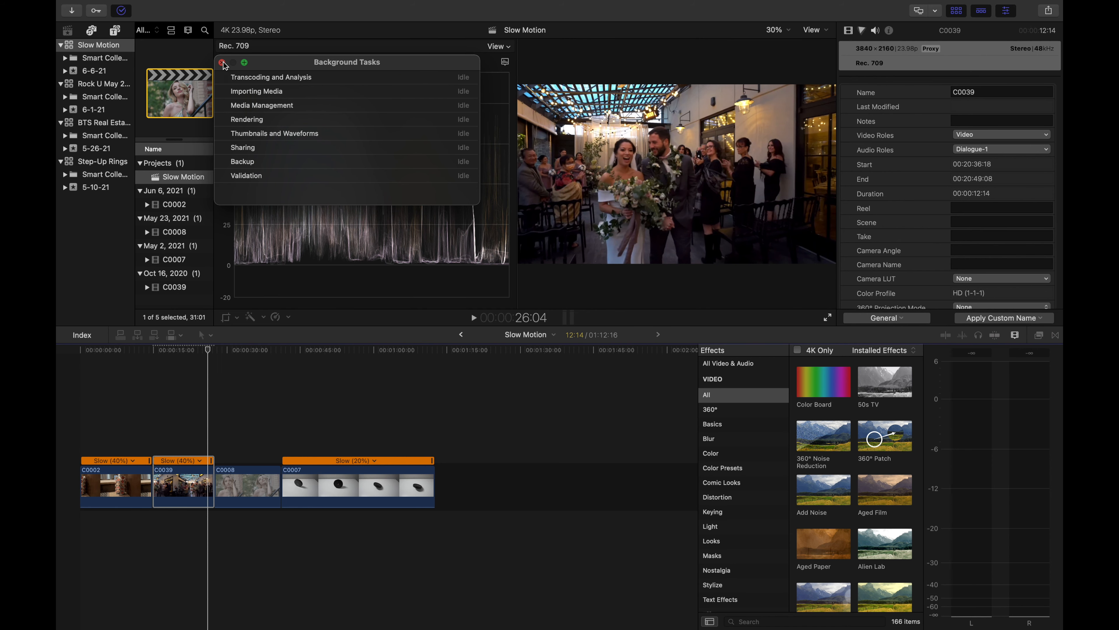
pyautogui.click(221, 62)
# Play back clip C0039 with Optical Flow applied, replaying it from its start
pyautogui.press('space')
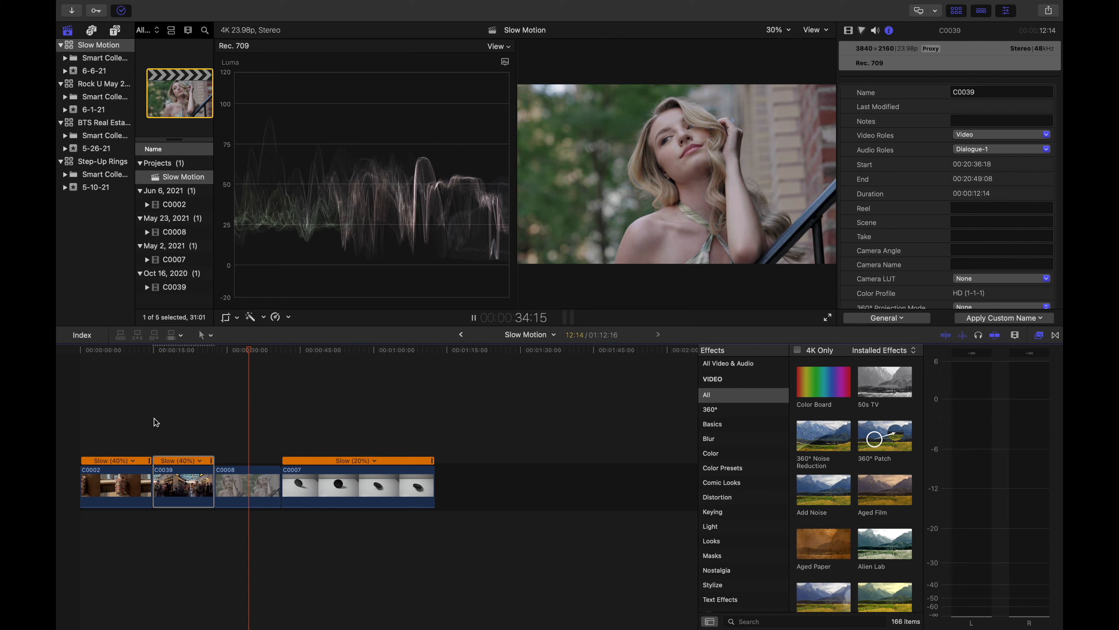
pyautogui.press('space')
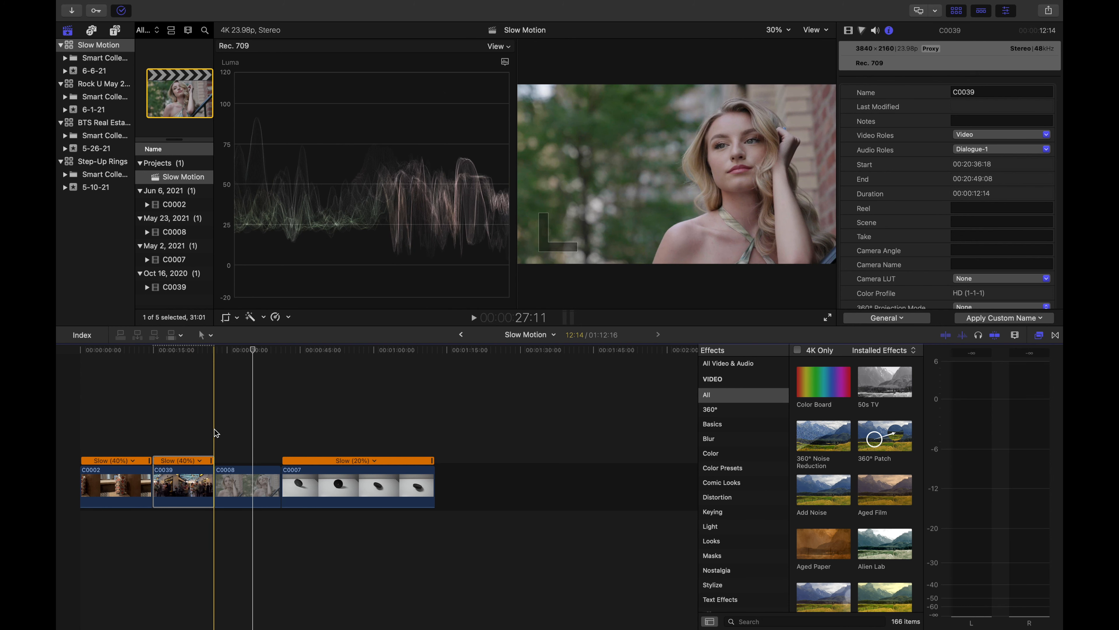
pyautogui.click(190, 440)
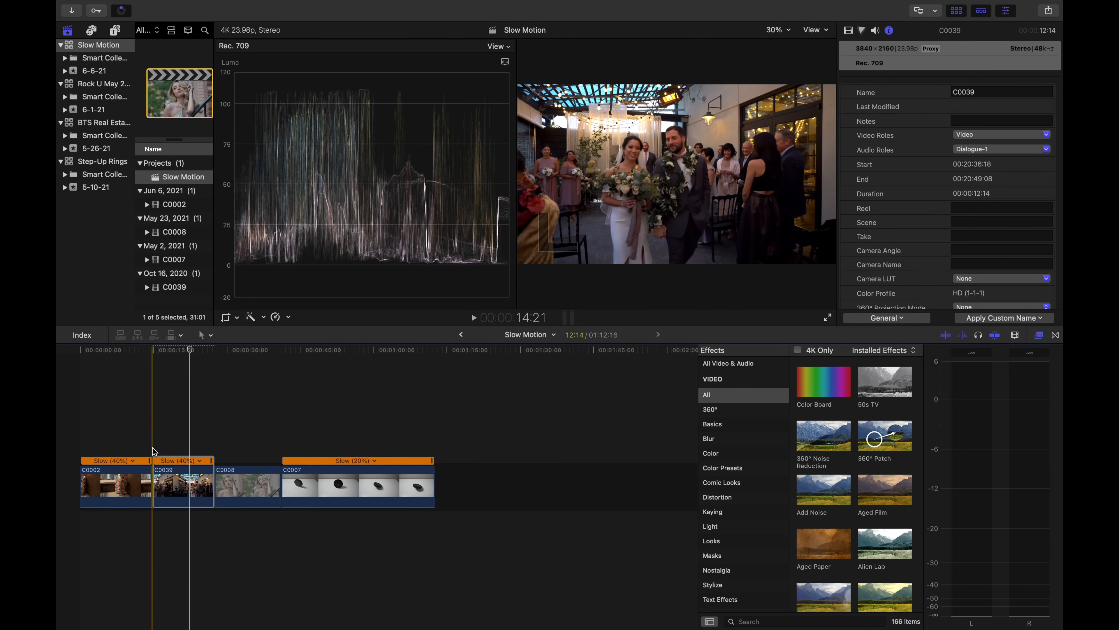
pyautogui.press('space')
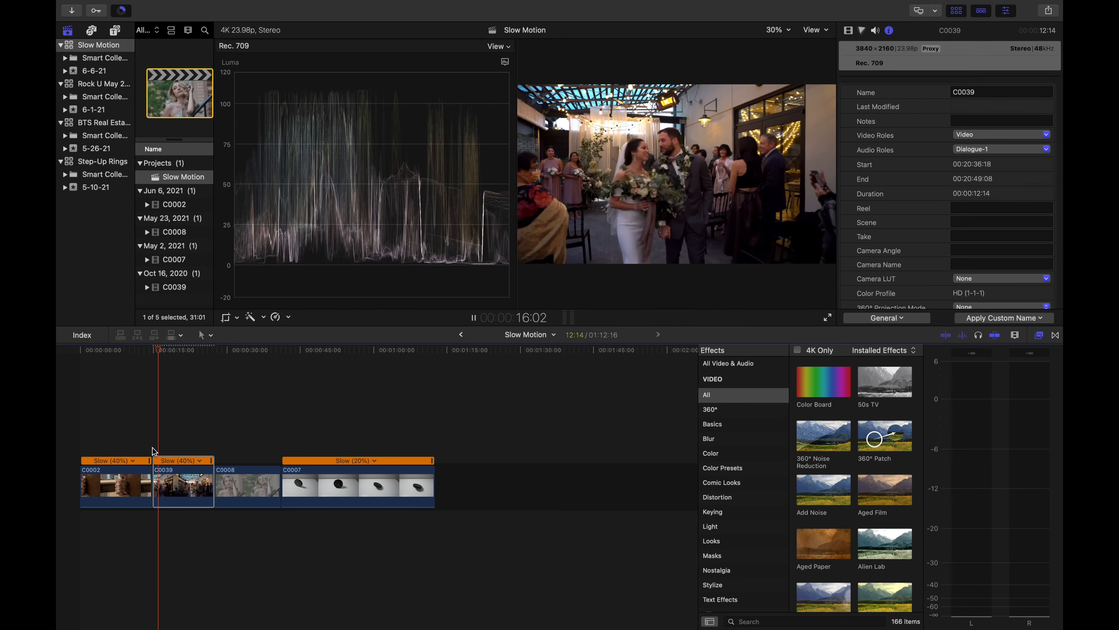